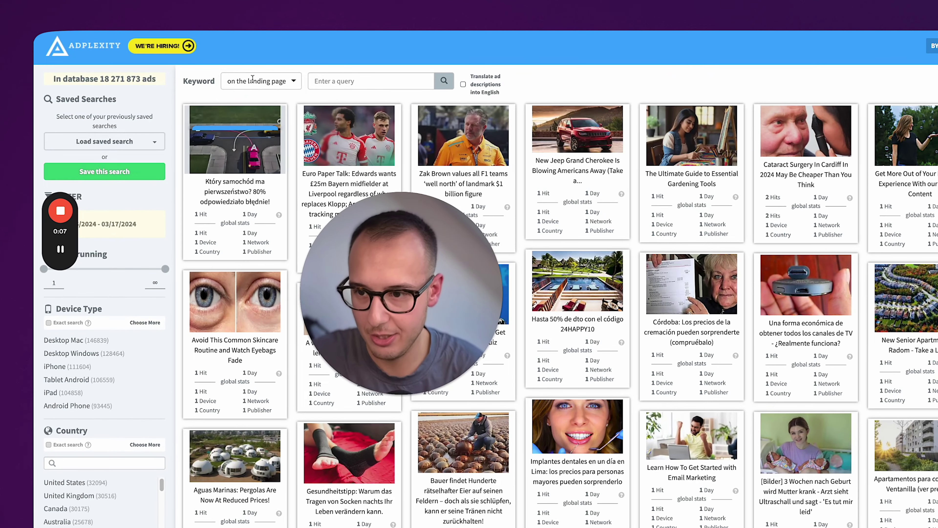
Step: Open the keyword scope dropdown set to match on the landing page
click(252, 81)
Step: Run a landing-page keyword search for 'cbd'
click(364, 88)
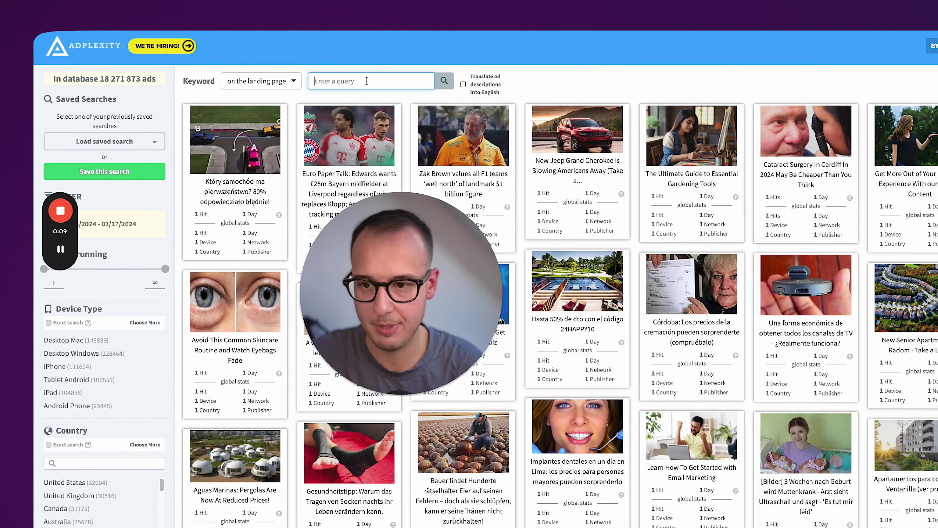
text(cbd)
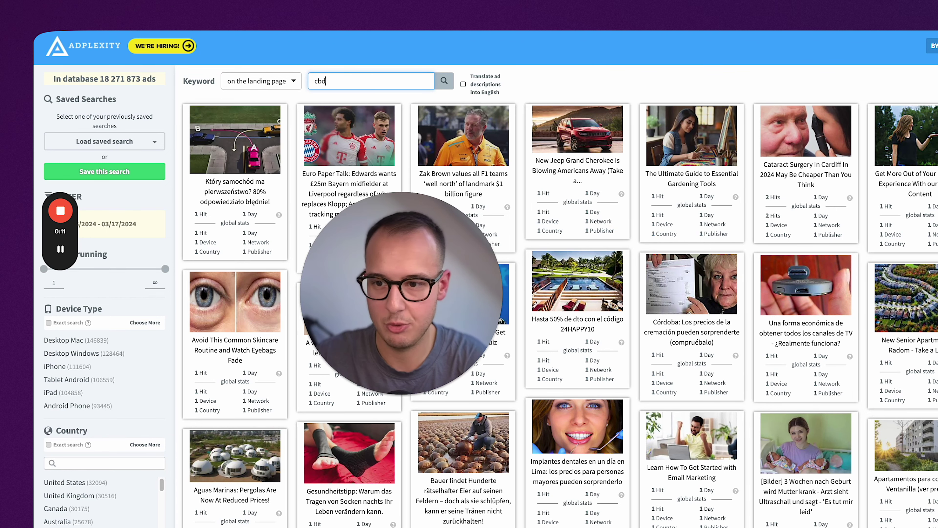
key(Return)
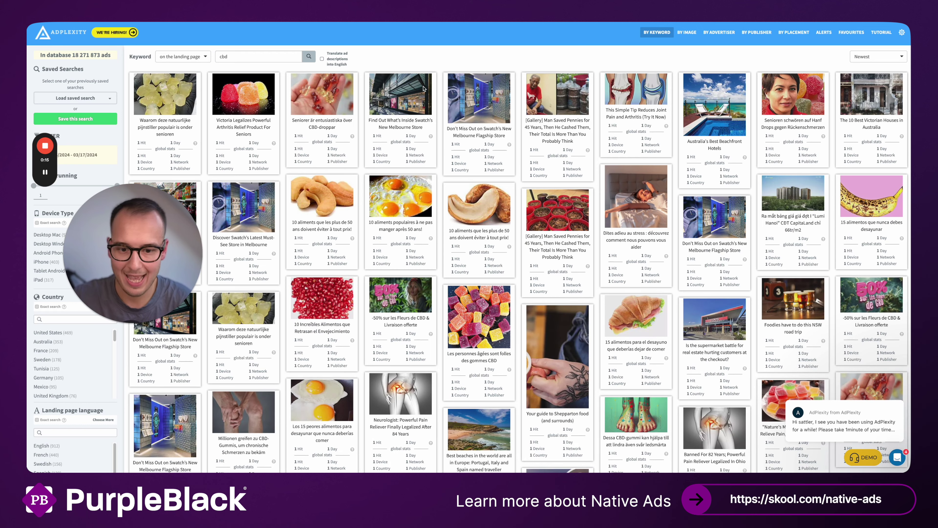
Step: Filter the cbd results to English landing pages running at least 21 days
drag(46, 131, 801, 70)
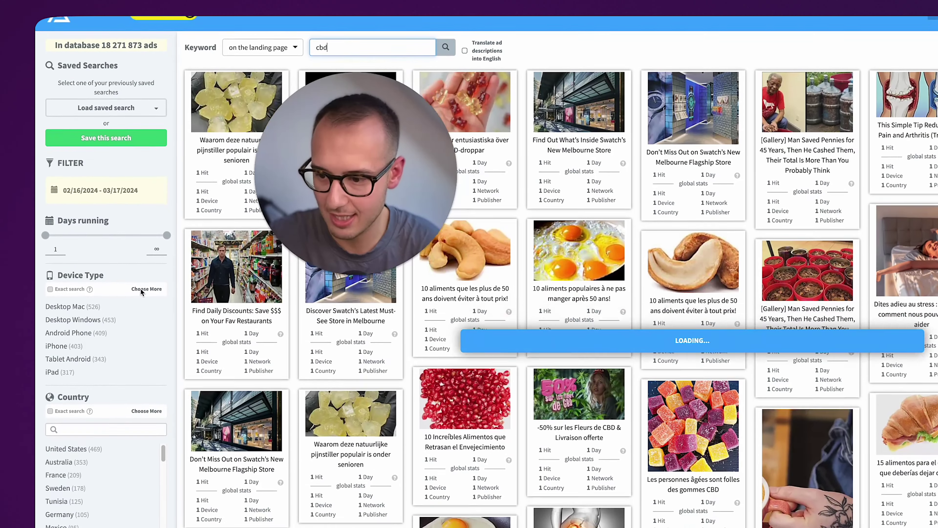
scroll(141, 292, down, 2)
scroll(111, 462, down, 3)
scroll(156, 506, down, 5)
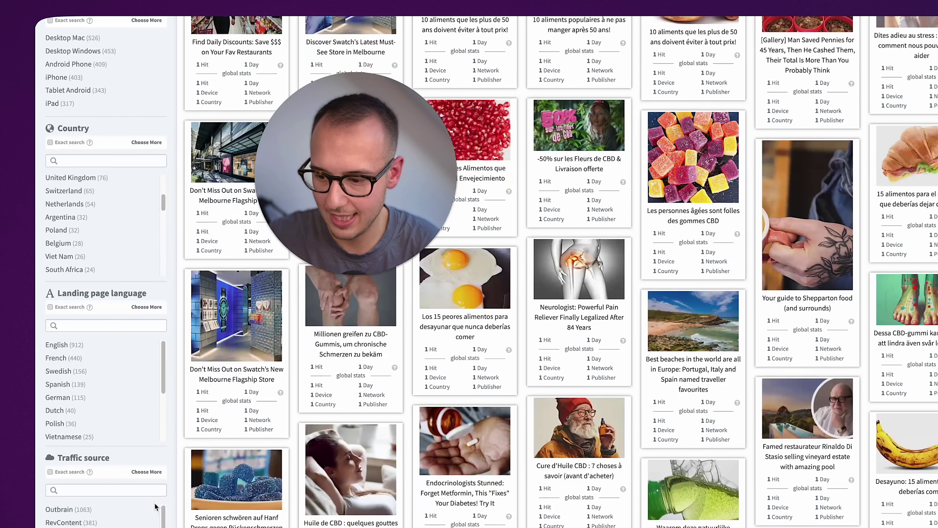
click(58, 345)
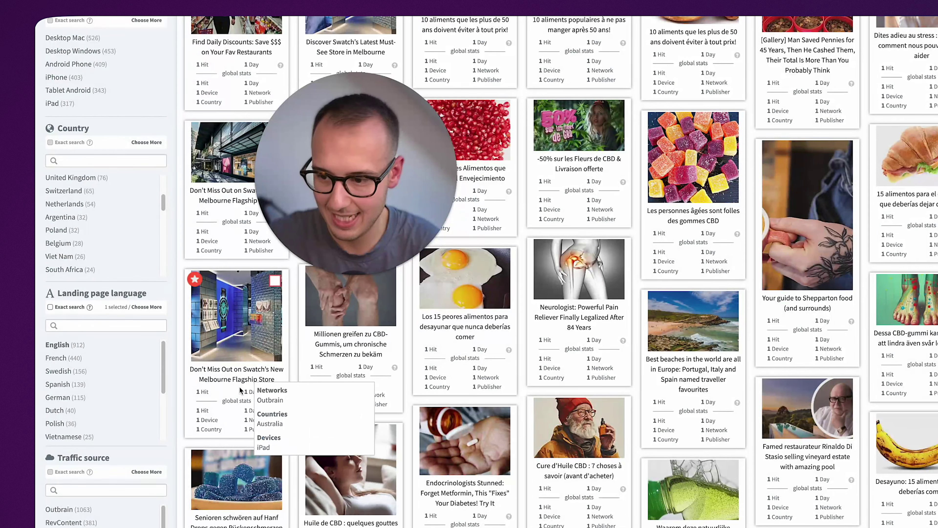
scroll(180, 293, up, 2)
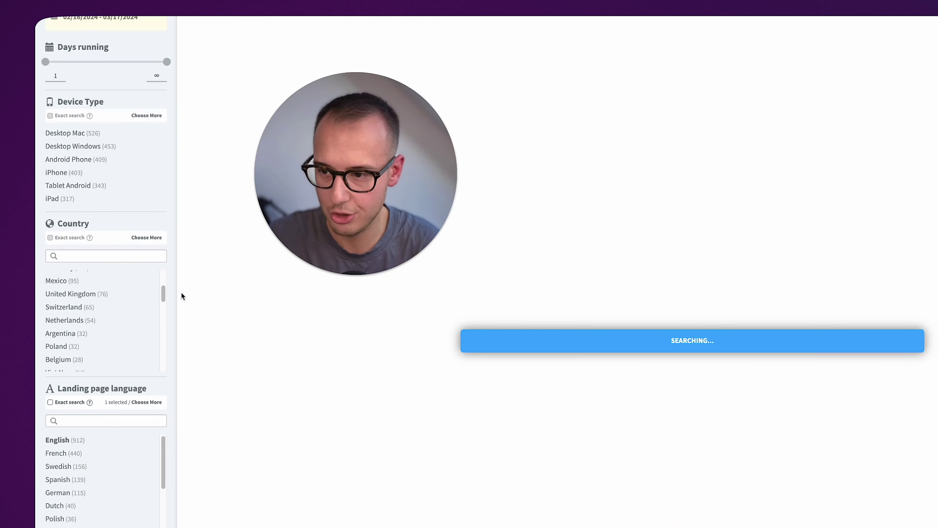
scroll(148, 295, up, 1)
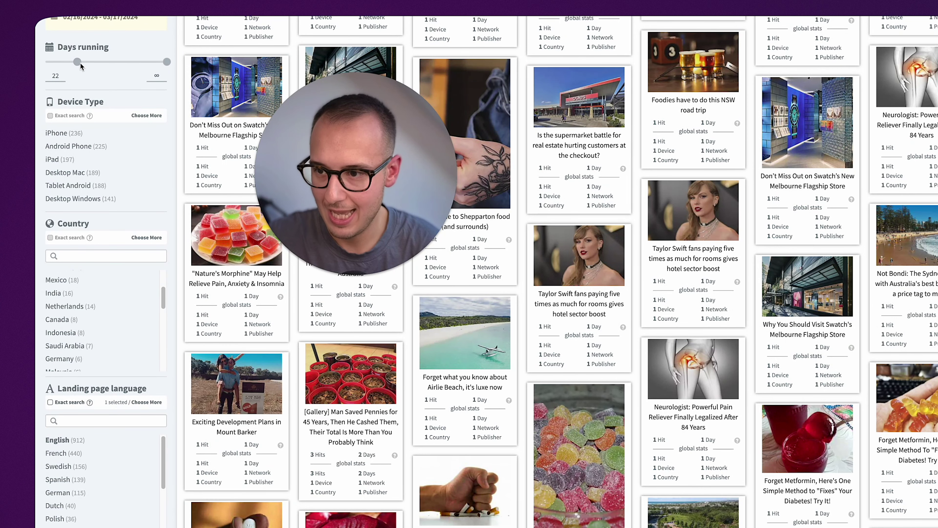
click(78, 65)
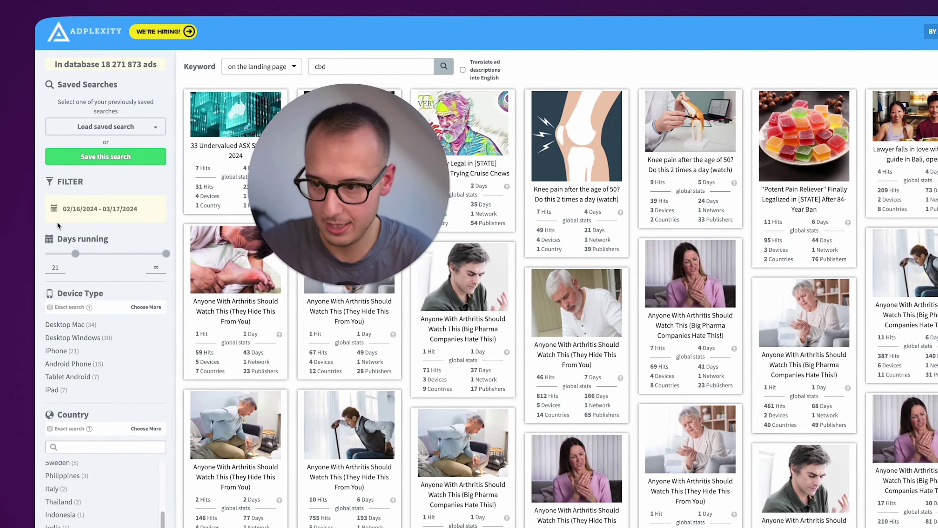
mouse_move(42, 230)
mouse_down()
mouse_move(40, 250)
mouse_move(163, 258)
mouse_move(42, 234)
mouse_up()
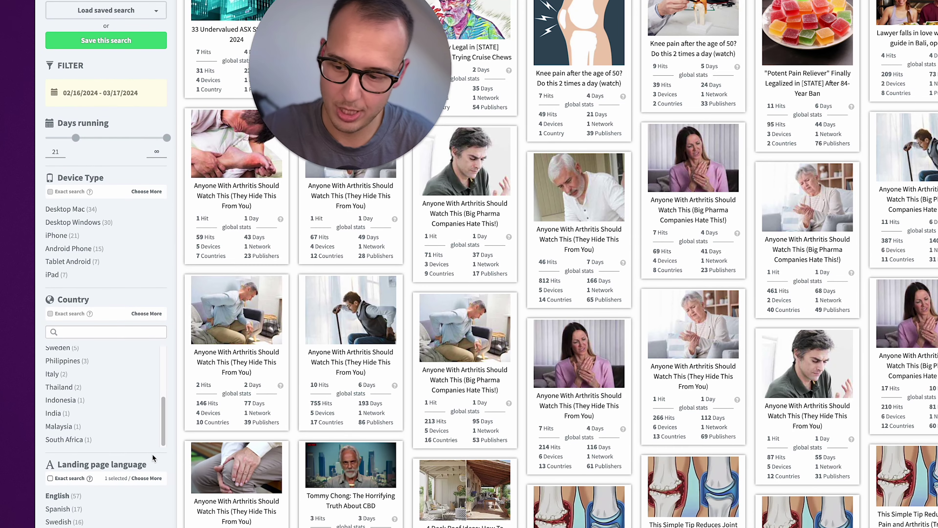
drag(149, 448, 149, 485)
drag(75, 309, 87, 305)
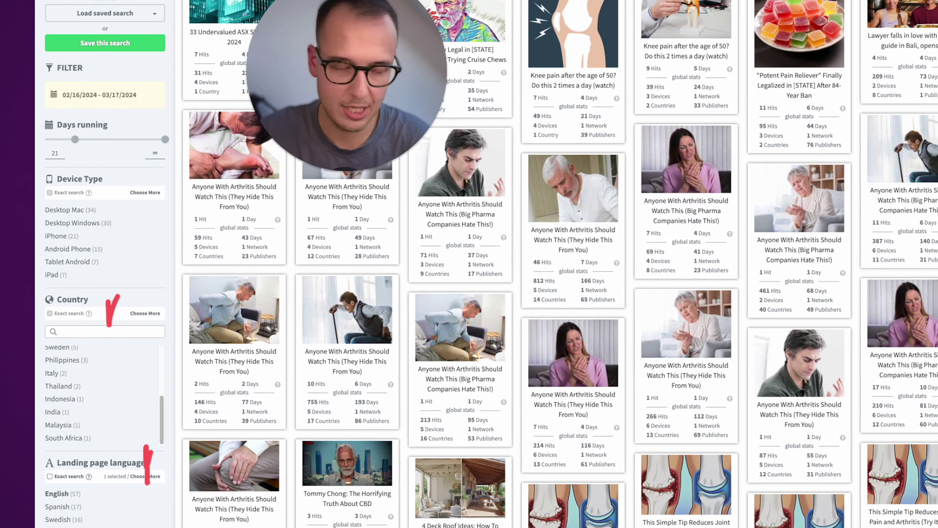
click(800, 145)
scroll(804, 148, down, 8)
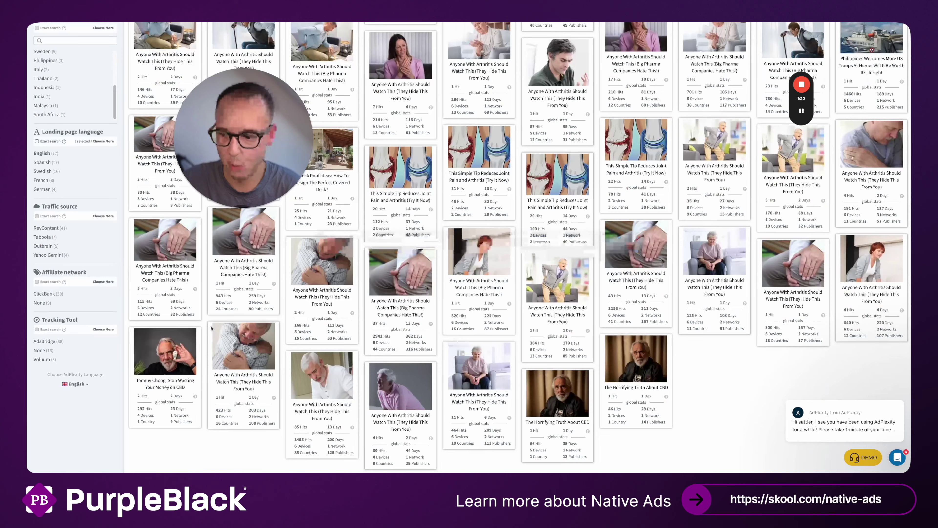
scroll(72, 224, up, 6)
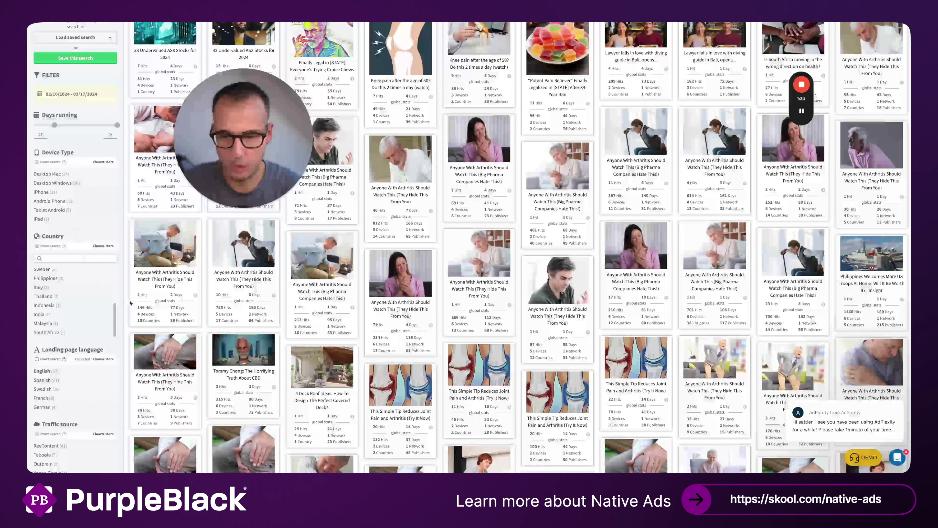
scroll(134, 306, up, 2)
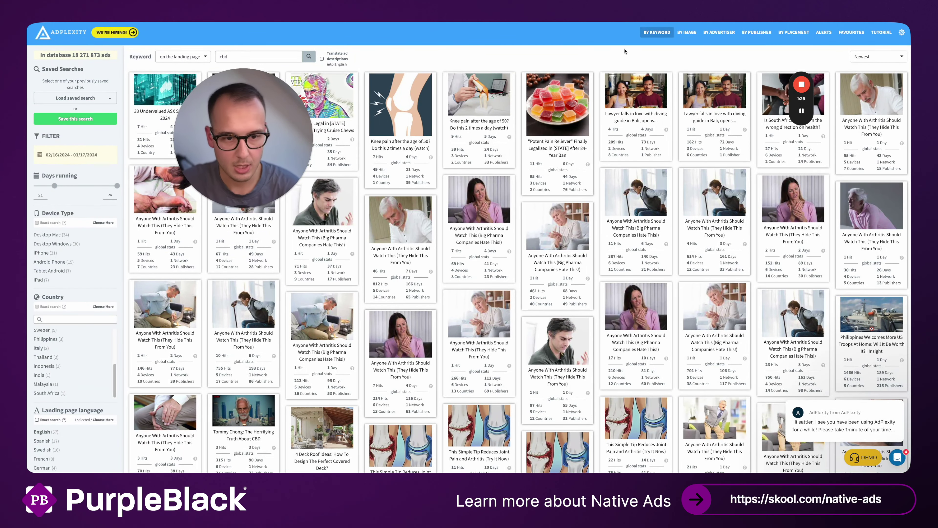
scroll(650, 177, down, 8)
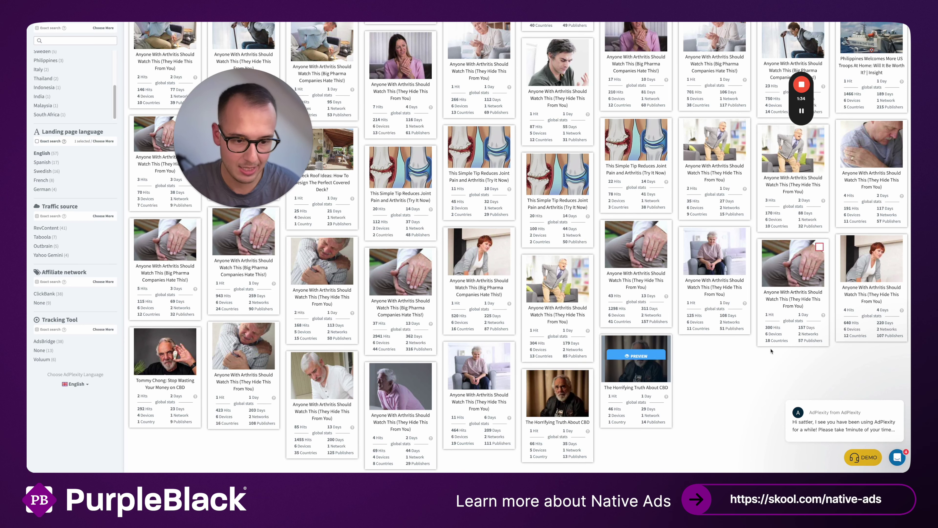
scroll(740, 378, up, 6)
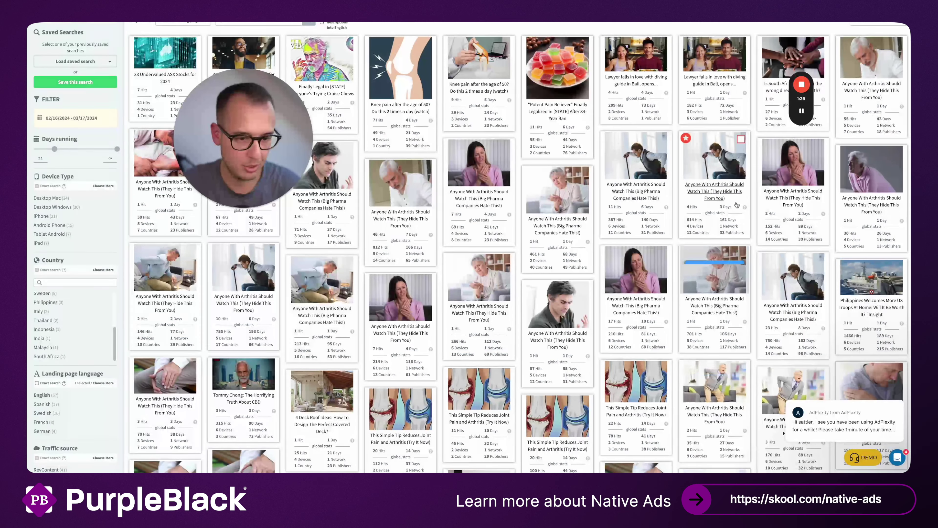
click(707, 192)
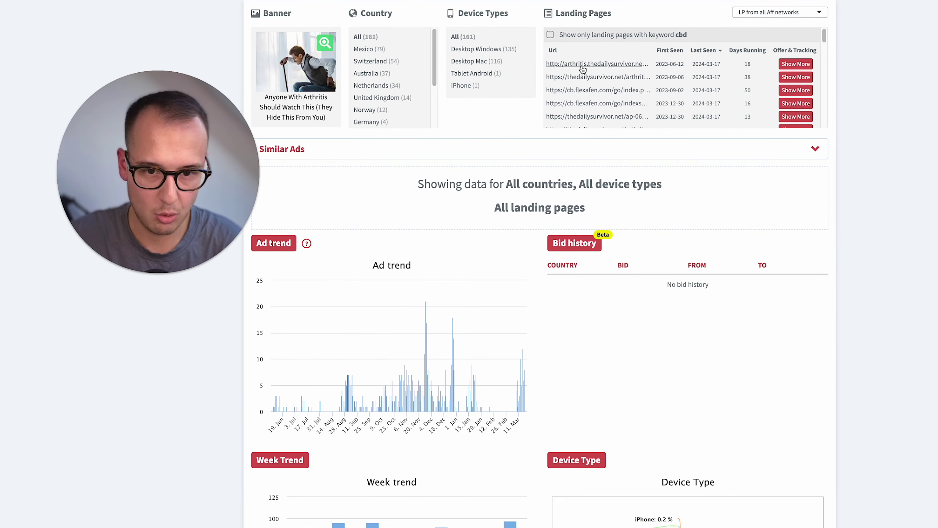
scroll(581, 81, down, 5)
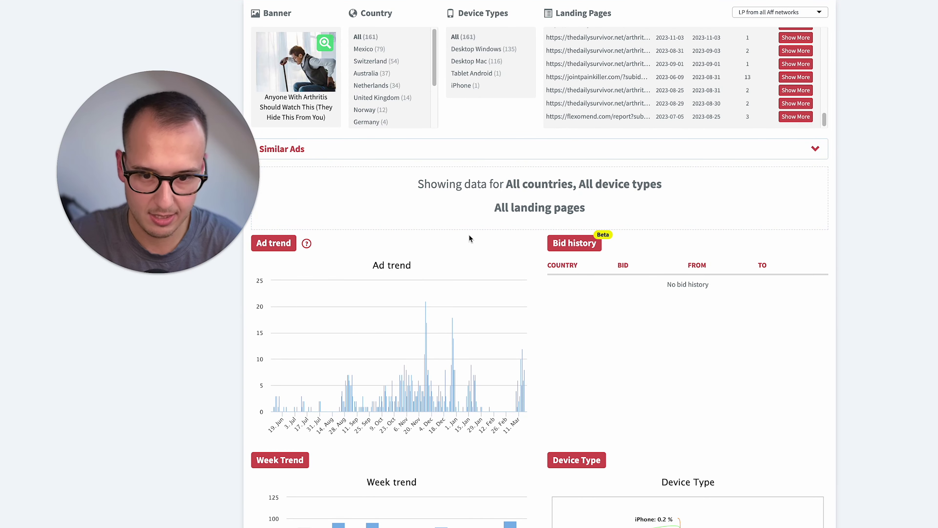
scroll(312, 304, down, 10)
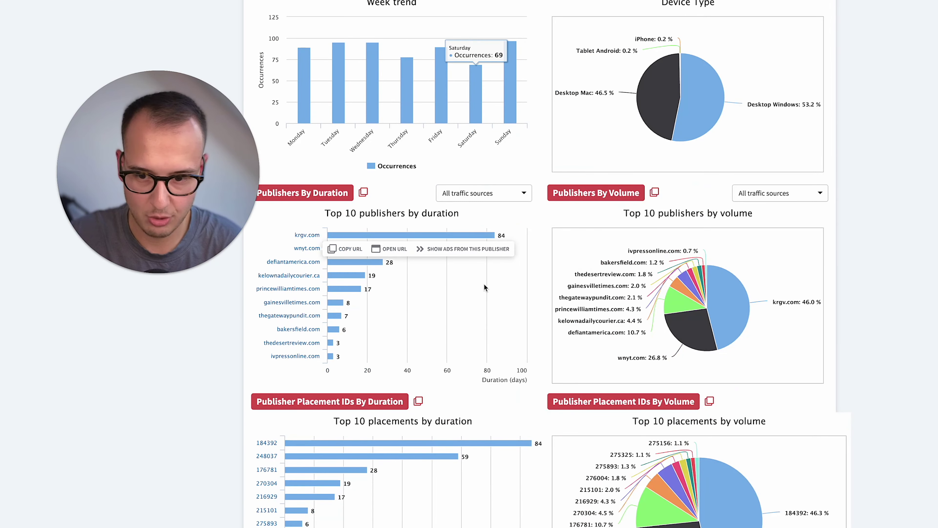
scroll(203, 344, down, 4)
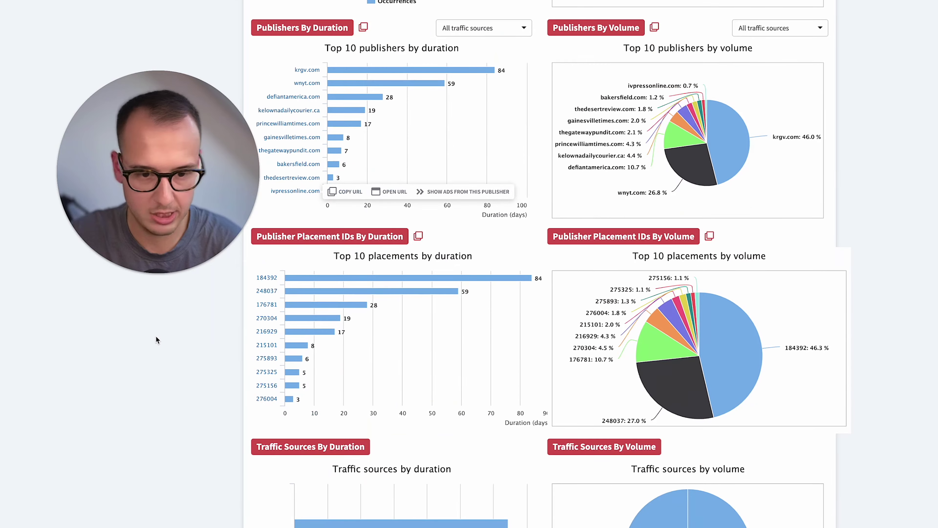
scroll(161, 334, up, 15)
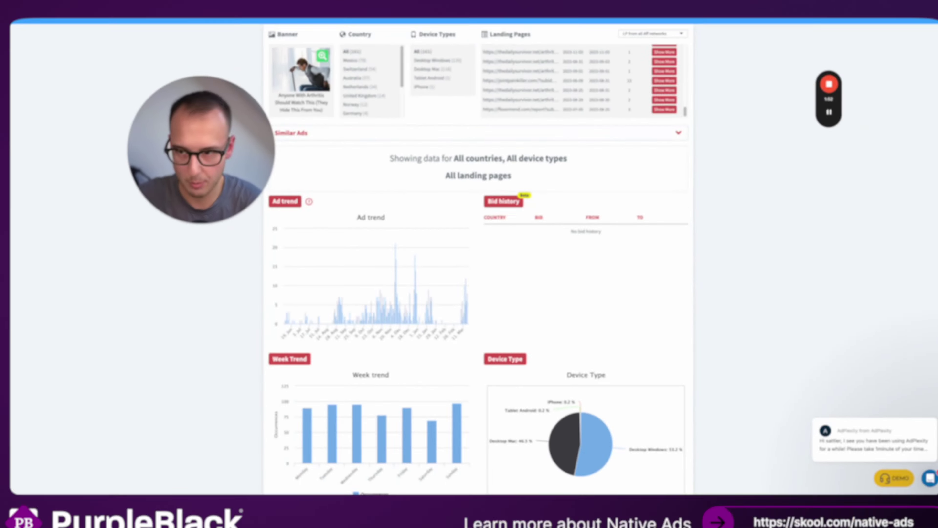
key(Escape)
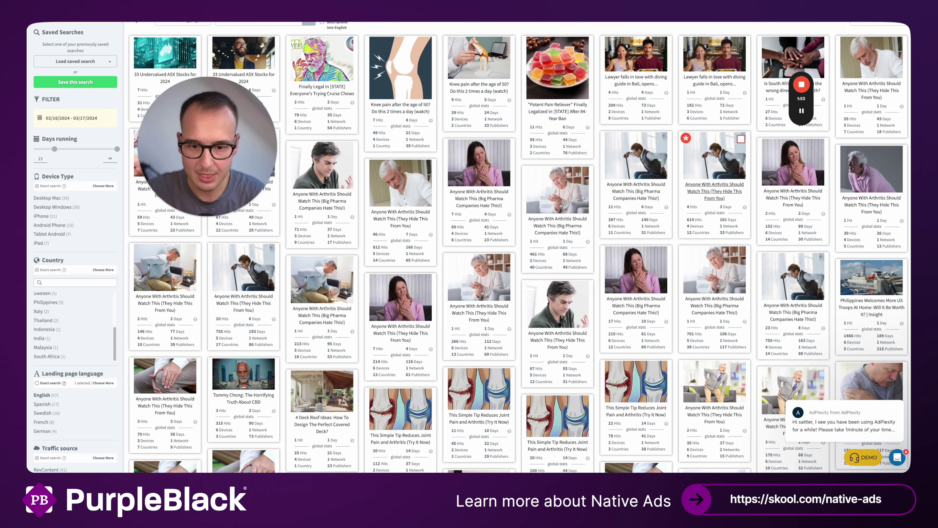
mouse_move(330, 177)
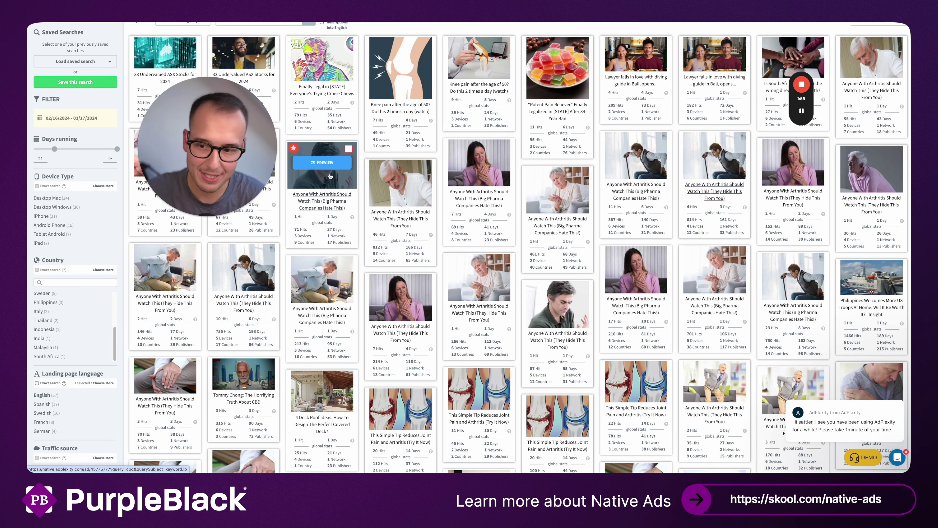
scroll(328, 177, down, 5)
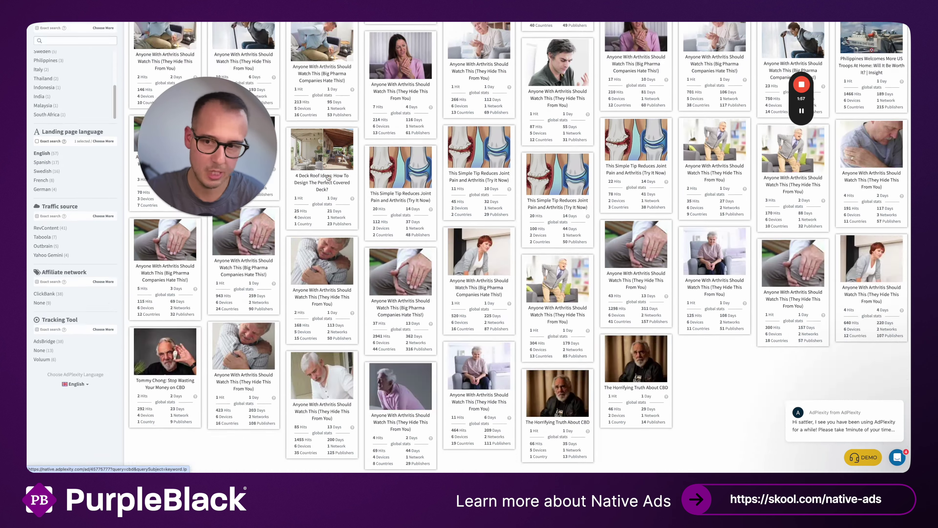
scroll(328, 178, up, 6)
text(senior)
key(Return)
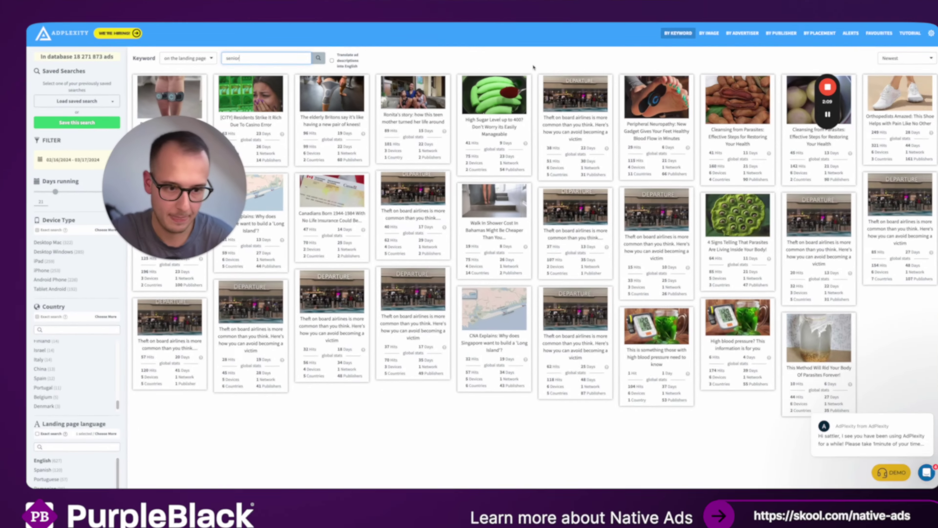
scroll(501, 87, down, 10)
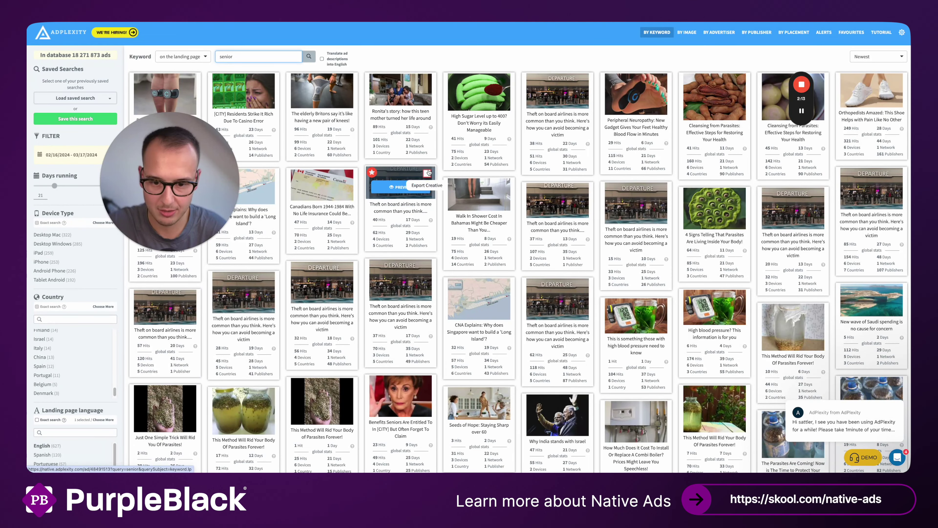
click(427, 174)
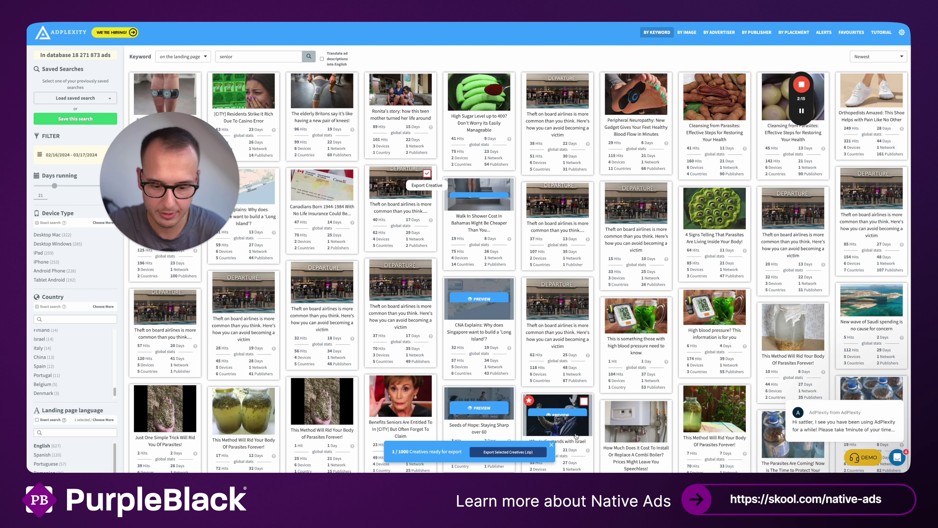
click(552, 447)
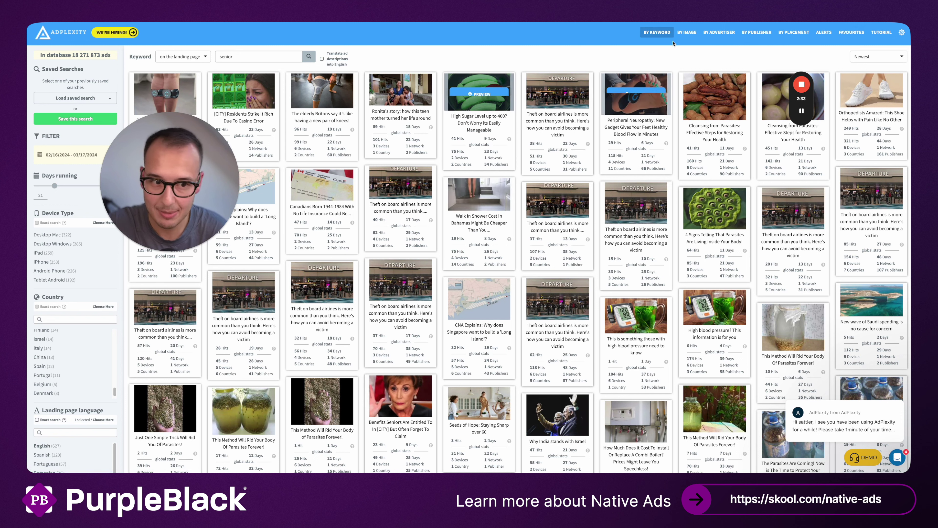
Step: Search native ads by the image tag 'tree' and scroll through the matching ads
click(688, 33)
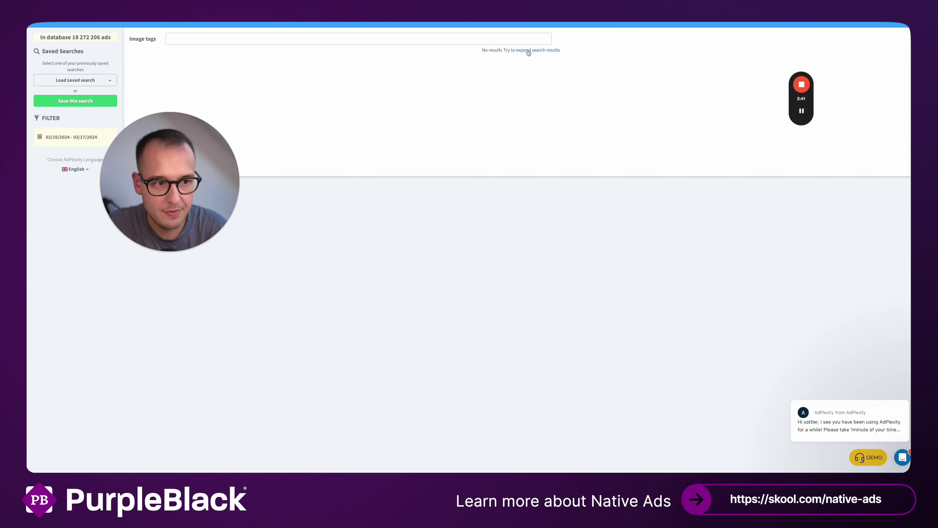
click(436, 41)
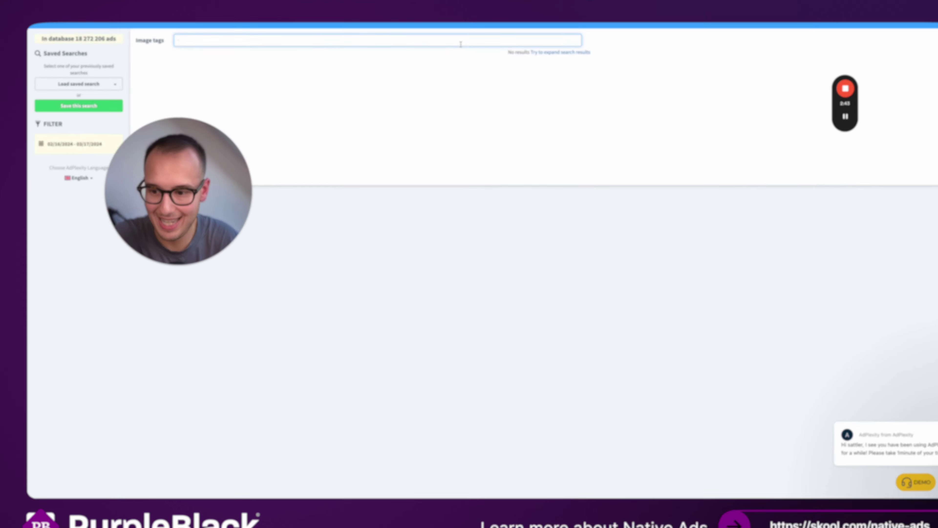
text(tree)
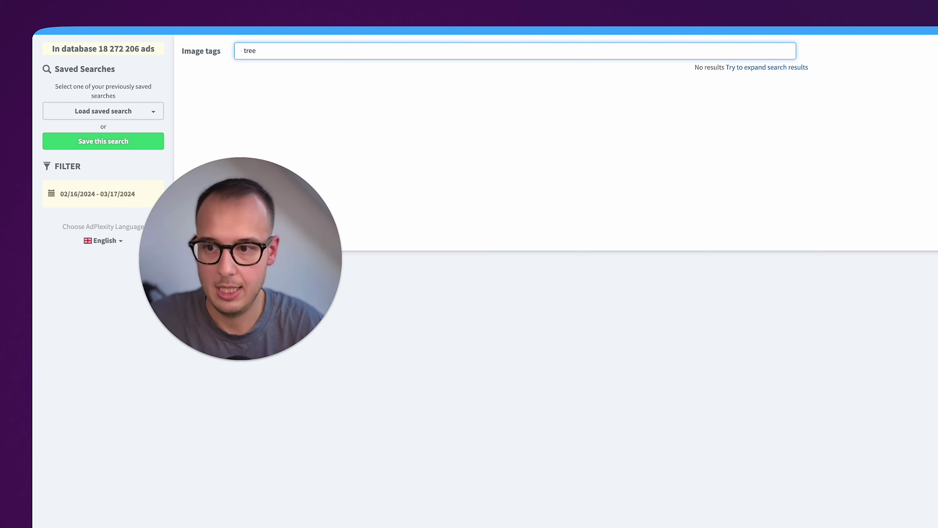
click(475, 69)
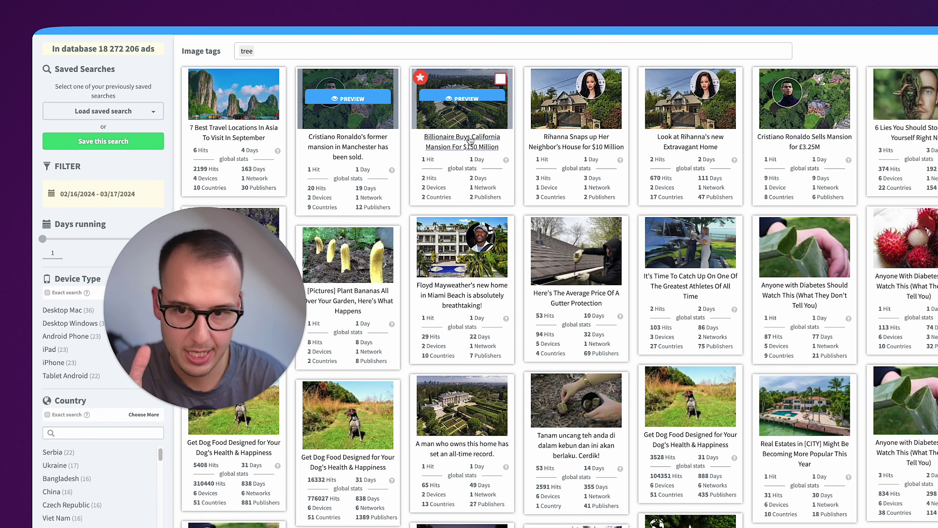
scroll(531, 229, down, 2)
scroll(531, 229, down, 10)
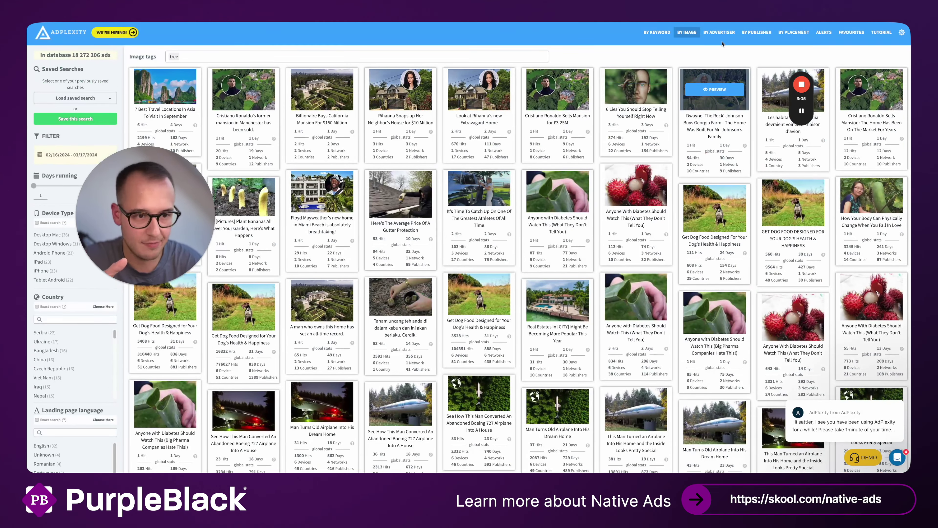
Step: View the advertiser mode's Search in options, then the publisher and placement modes, and return to By Keyword
click(720, 32)
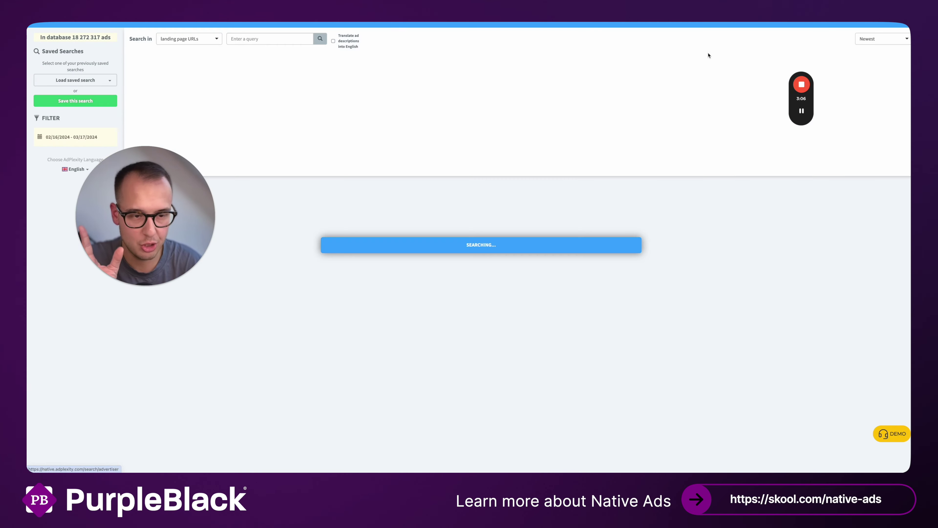
click(195, 39)
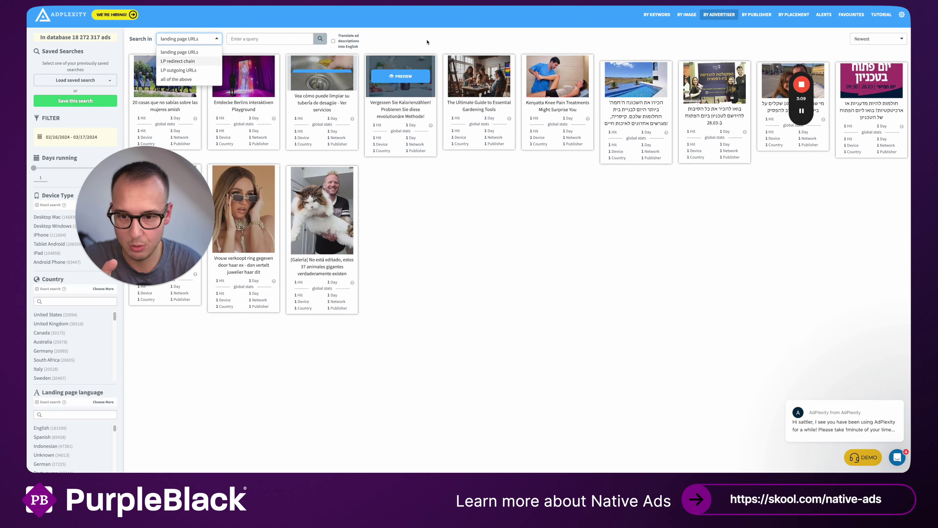
click(755, 23)
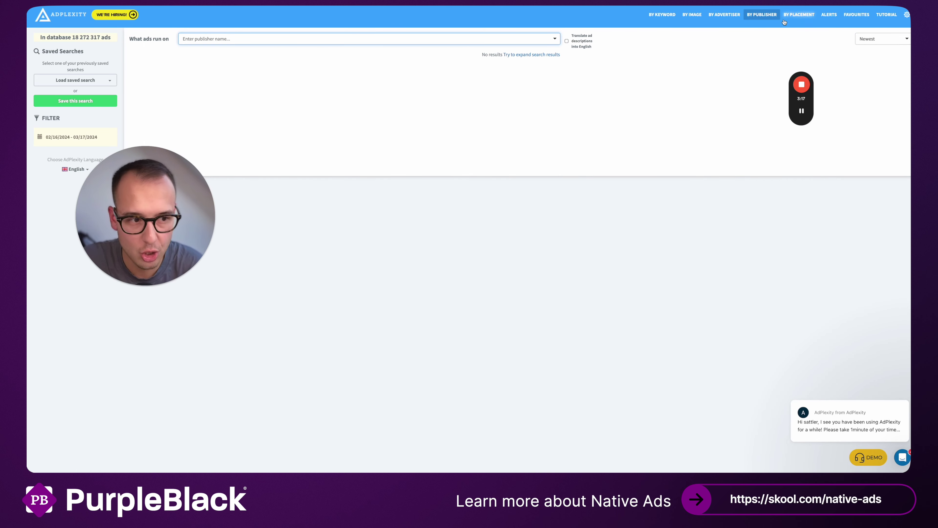
click(791, 17)
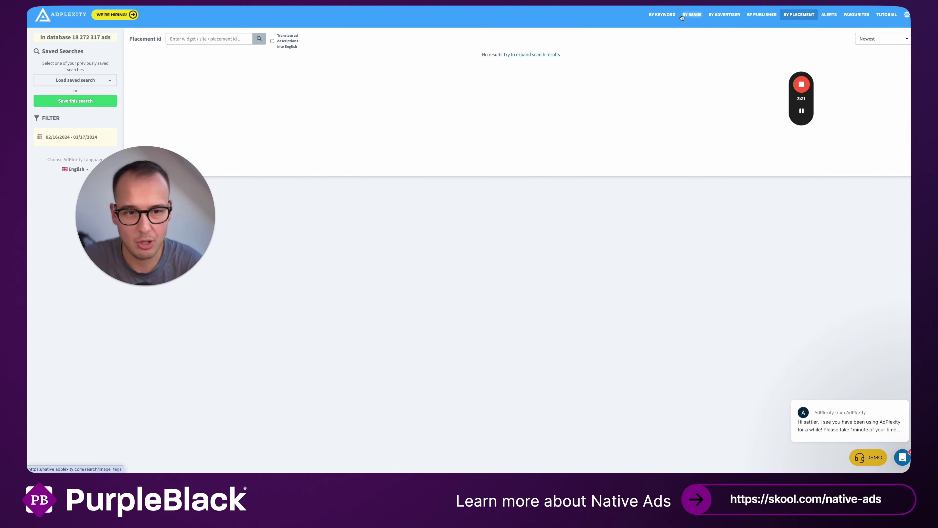
click(667, 17)
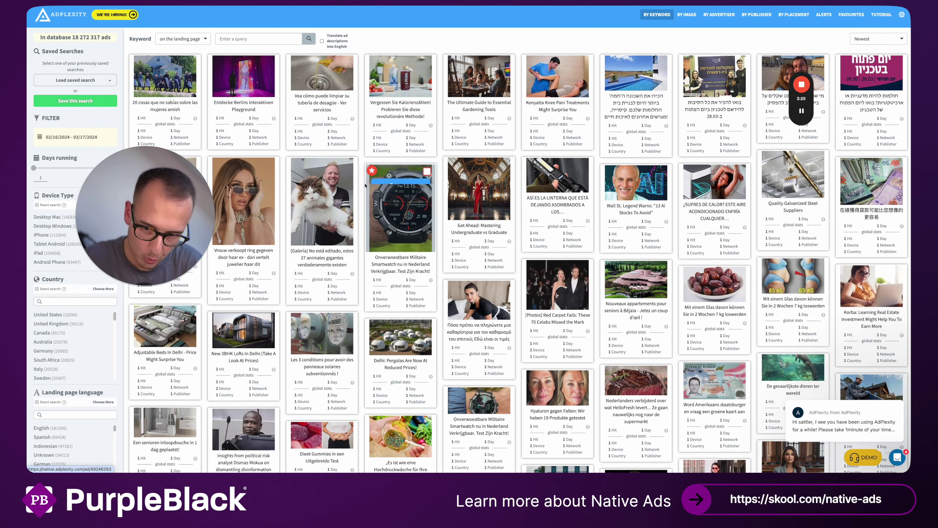
Step: Mark up the keyword search mode and the filters with the recorder pen, then clear the drawing
mouse_move(796, 108)
click(802, 171)
mouse_move(634, 7)
mouse_down()
mouse_move(682, 21)
mouse_move(632, 11)
mouse_up()
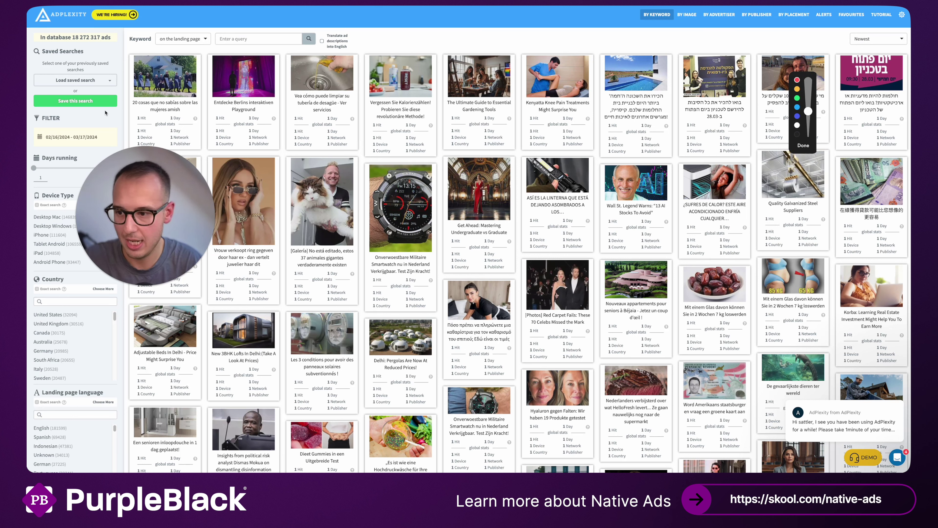
drag(100, 113, 82, 104)
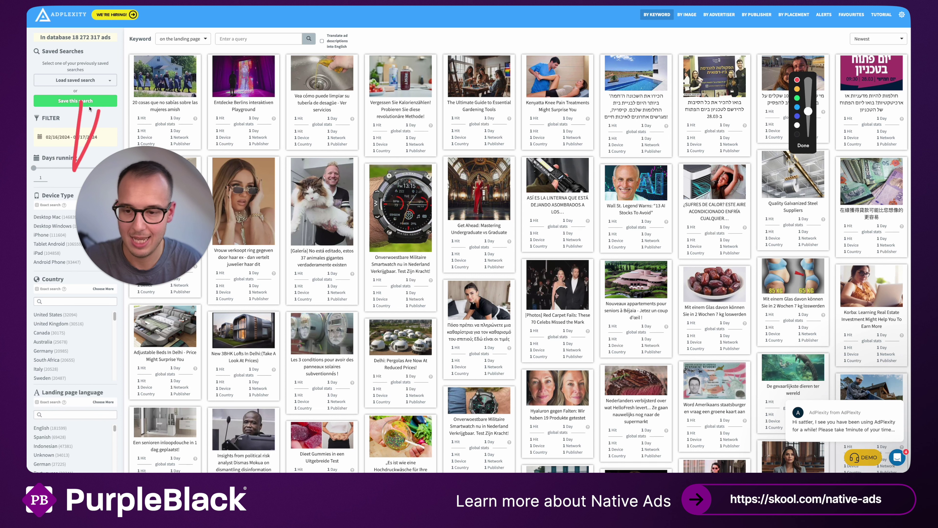
click(801, 150)
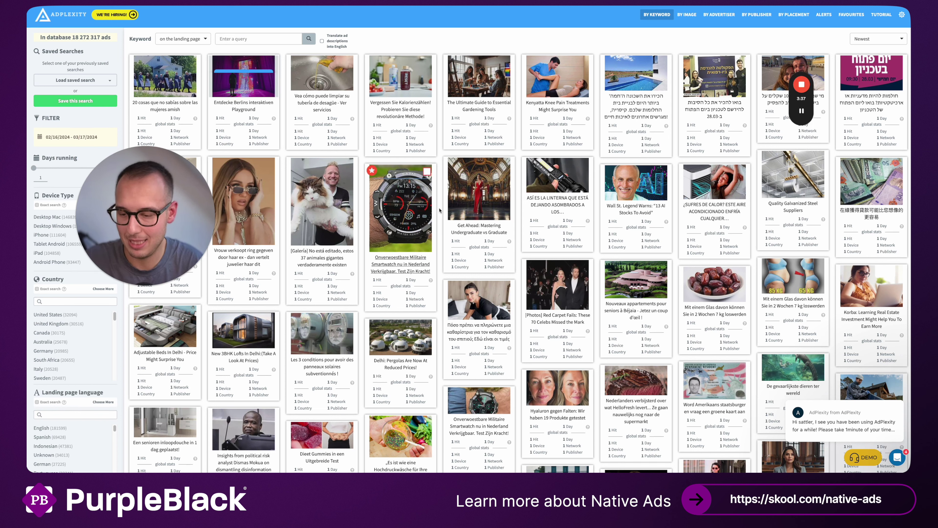
Step: Scroll the keyword ad grid, then open a new Google browser tab
scroll(435, 208, down, 15)
scroll(435, 208, up, 6)
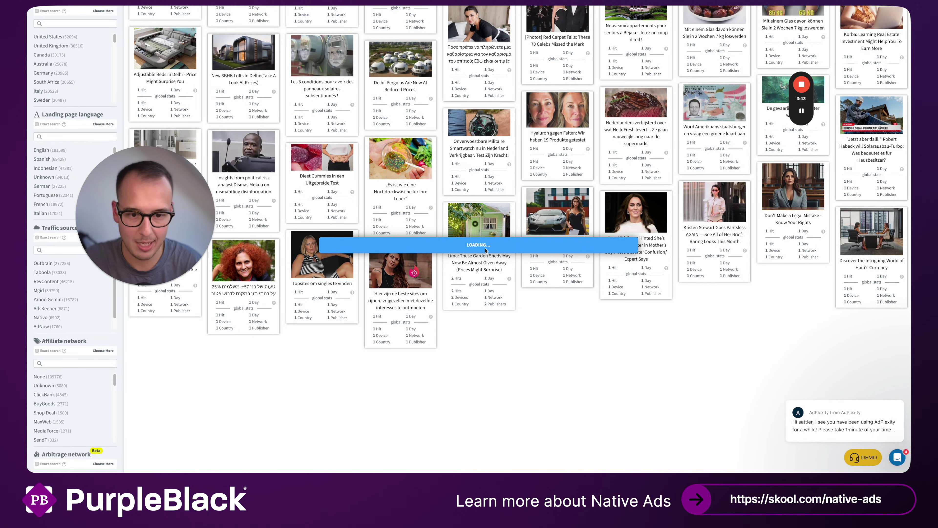
mouse_move(513, 292)
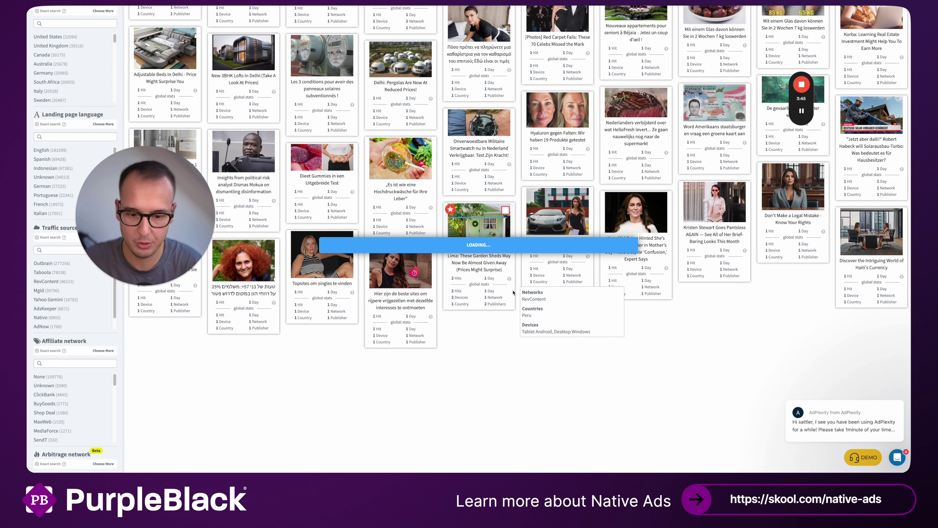
key(super+t)
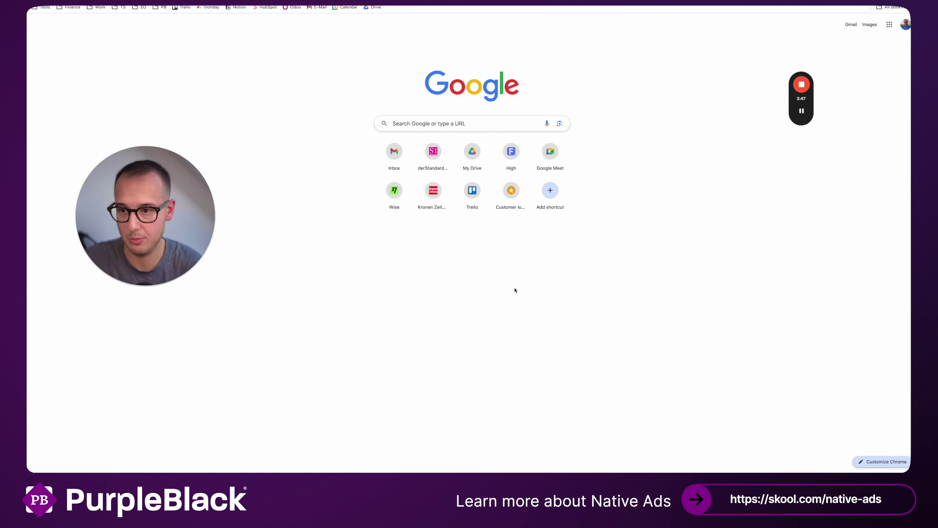
Step: Open the PurpleBlack AdPlexity discount page and highlight its 30% lifetime discount headline
click(514, 290)
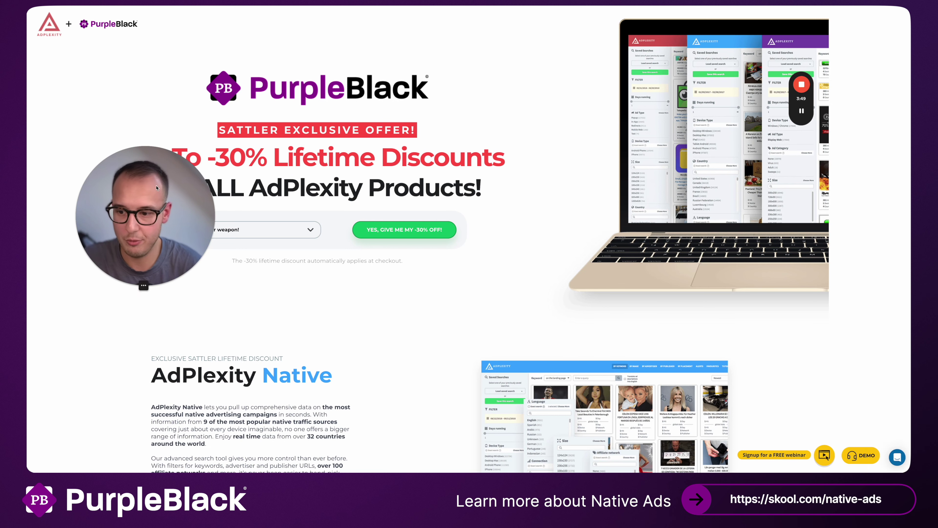
drag(158, 157, 364, 159)
click(514, 159)
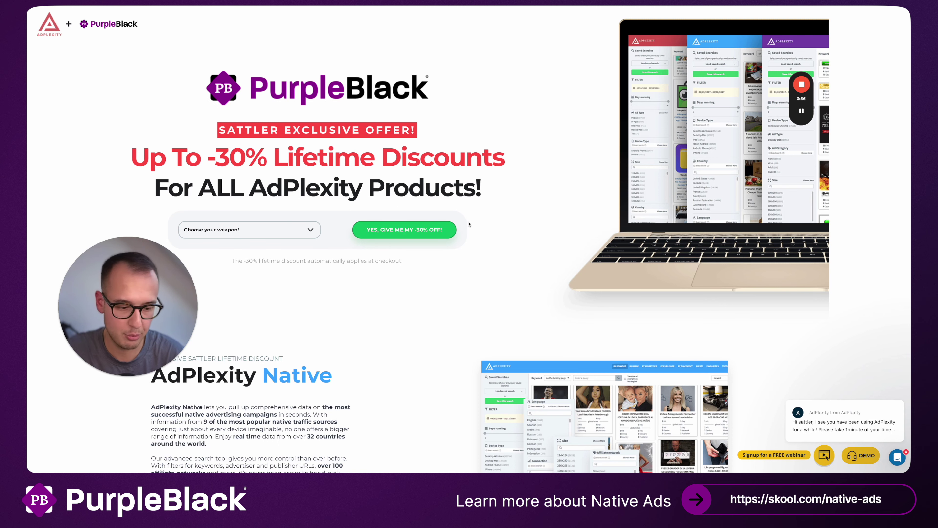
Step: Review the $169 AdPlexity Native price and F.A.Q., then return to the AdPlexity tab
scroll(183, 185, down, 10)
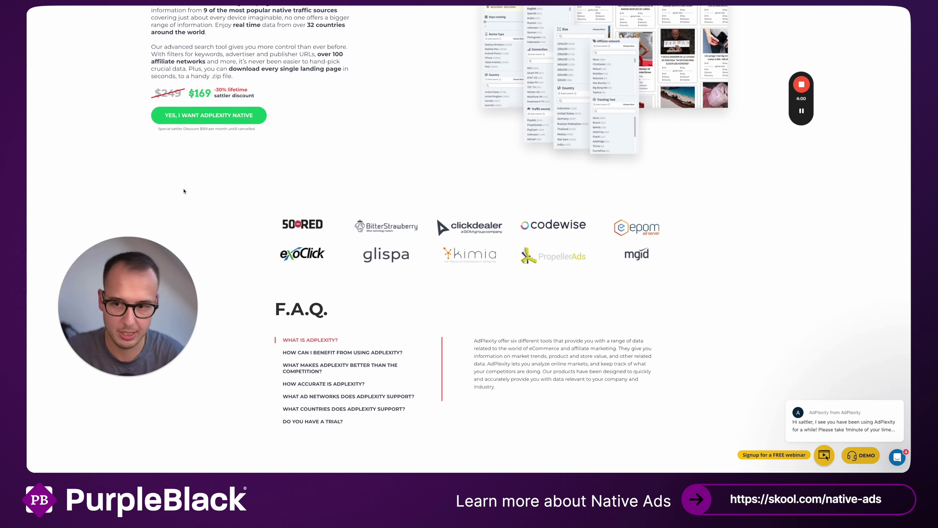
scroll(174, 129, up, 1)
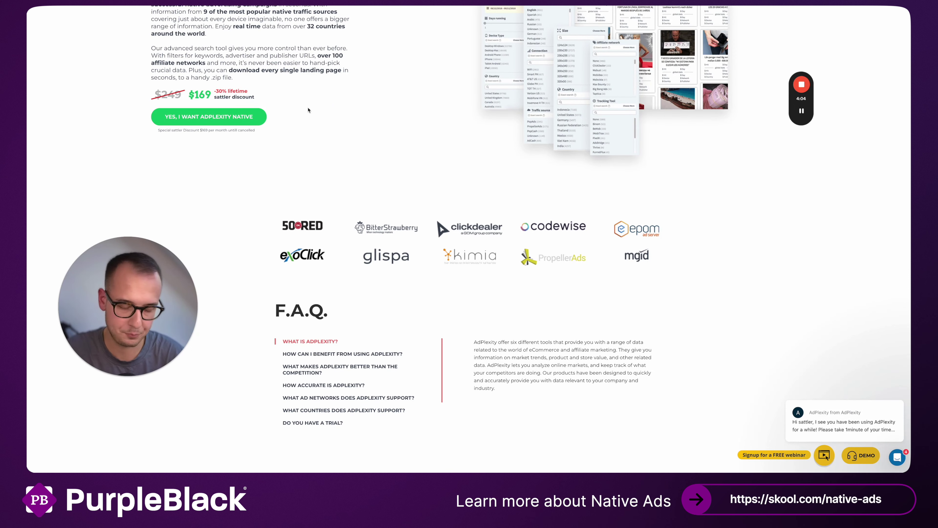
scroll(310, 112, up, 4)
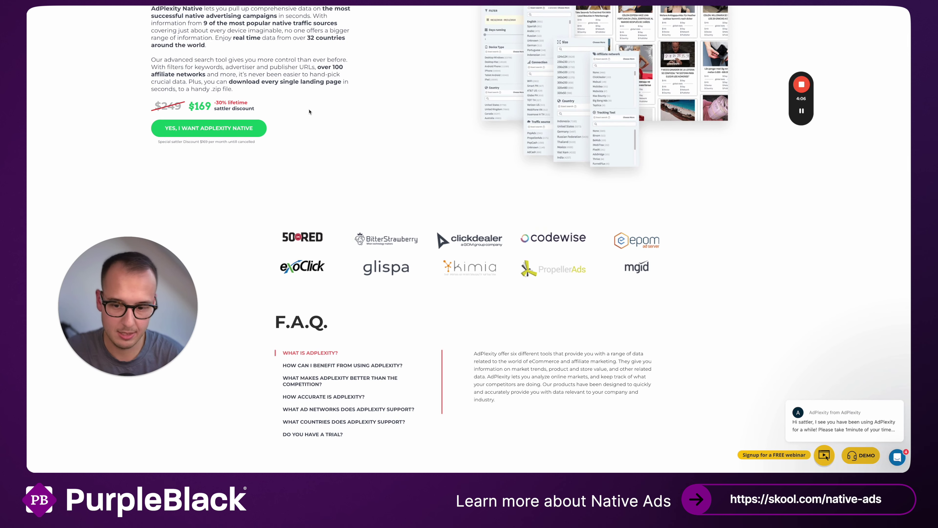
scroll(312, 110, up, 7)
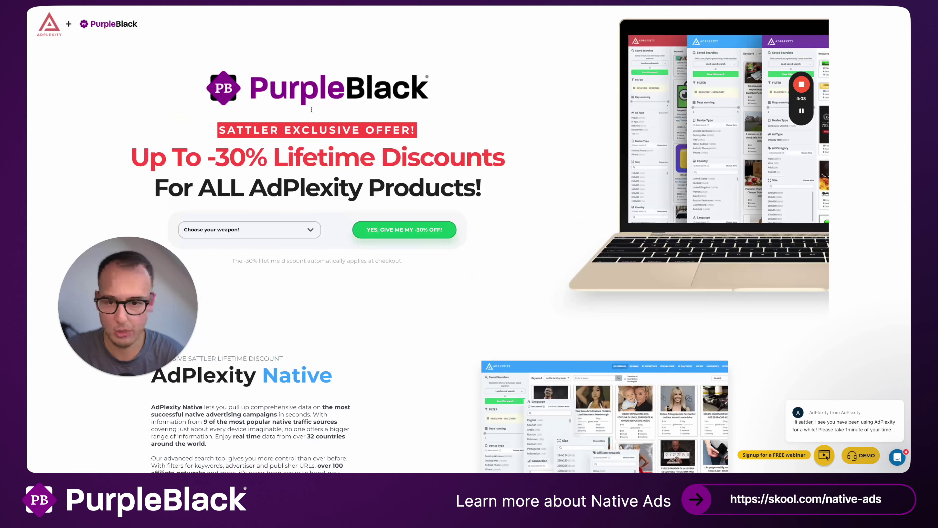
click(118, 6)
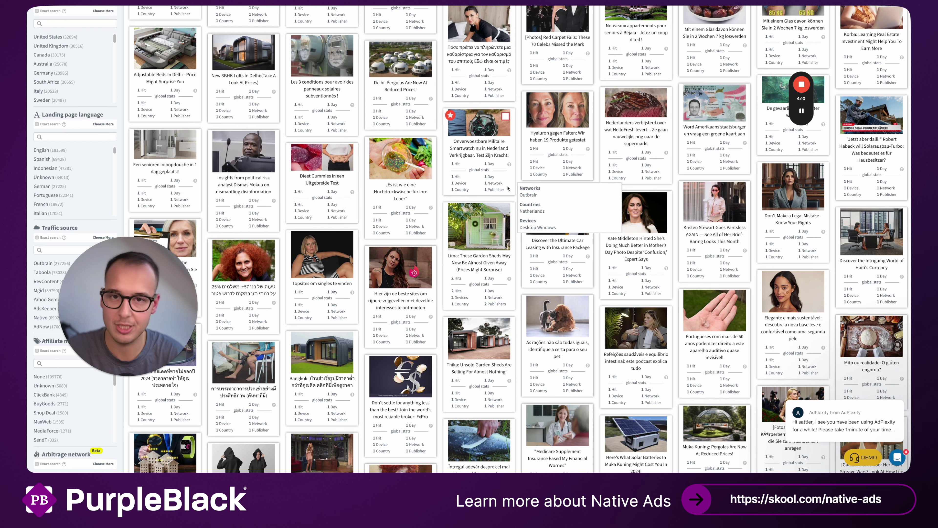